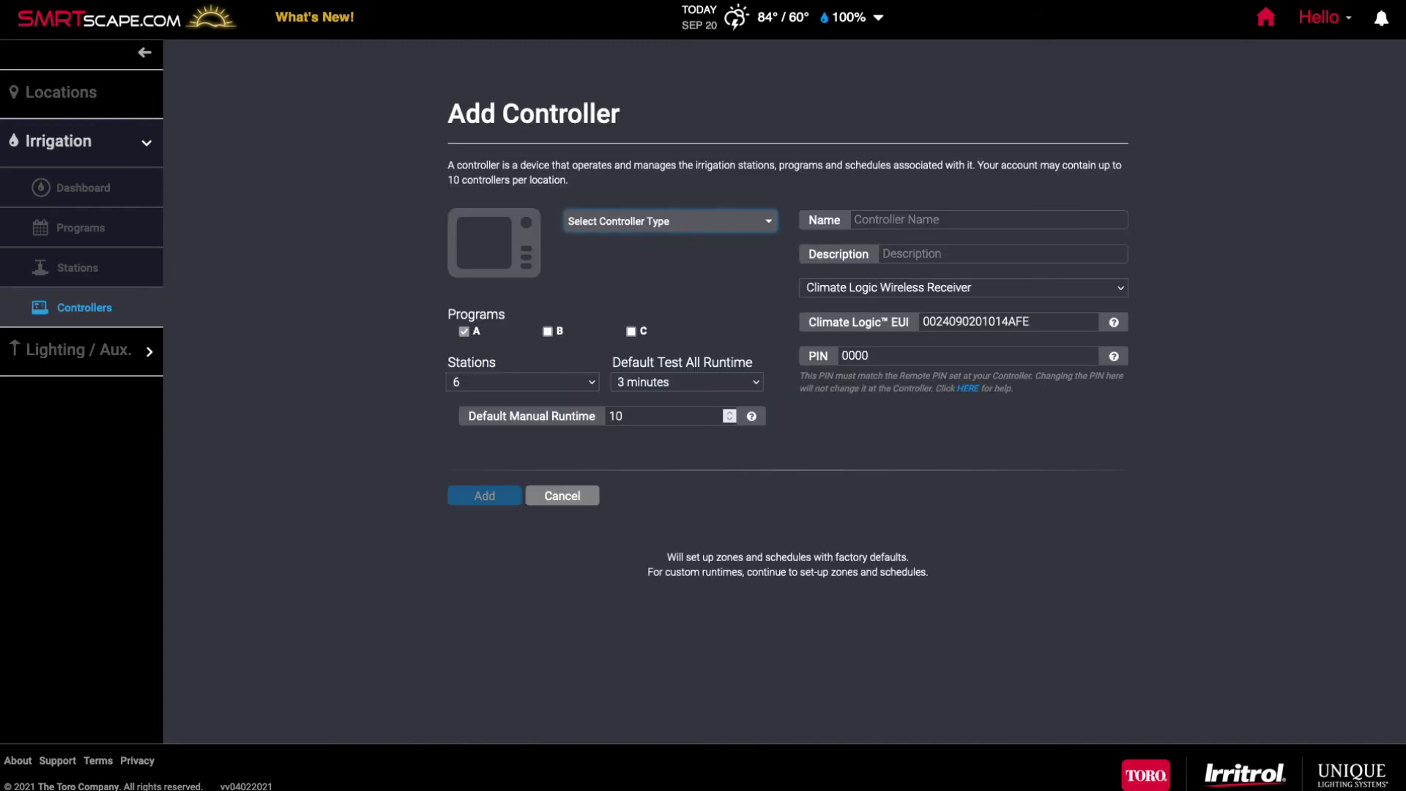
scroll(670, 384, "down", 2)
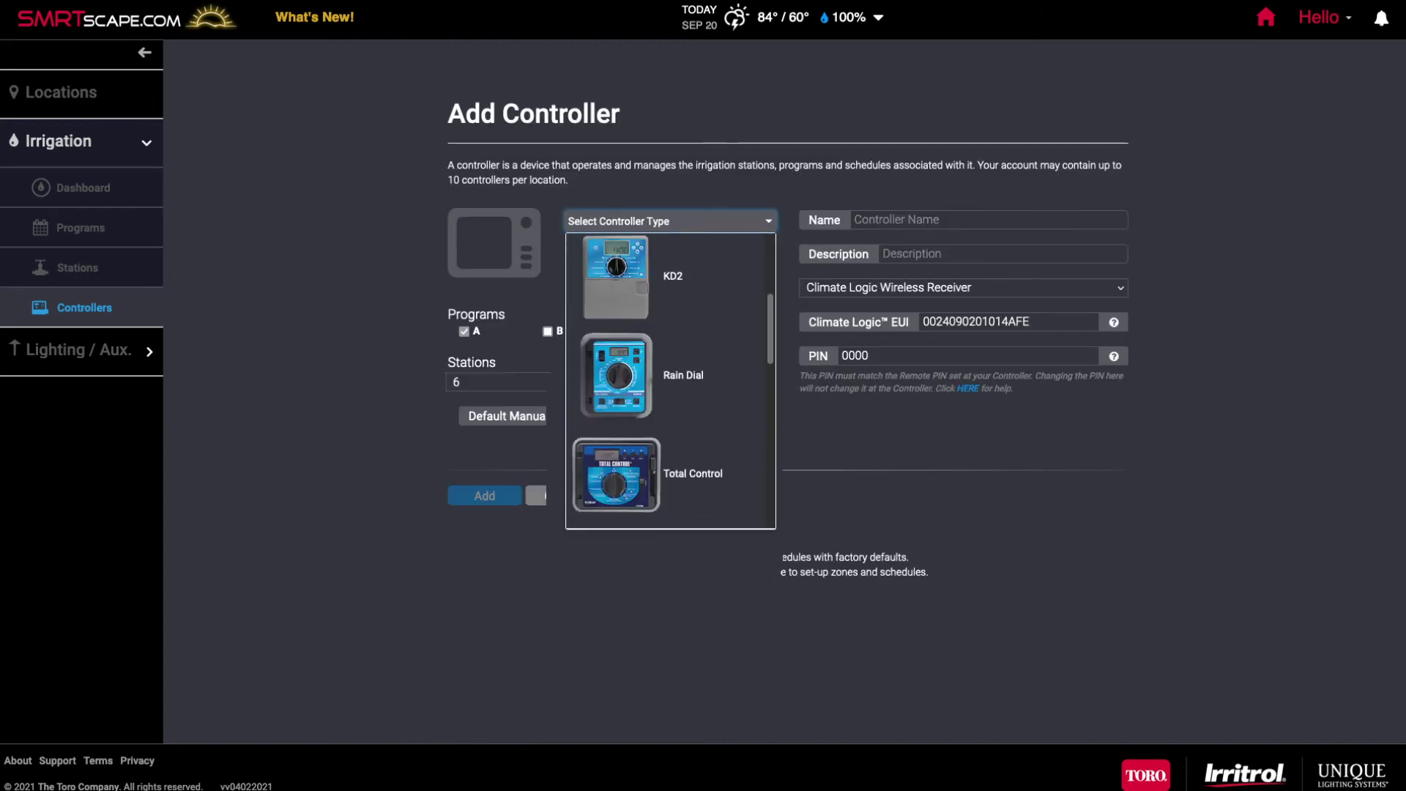
scroll(670, 386, "down", 2)
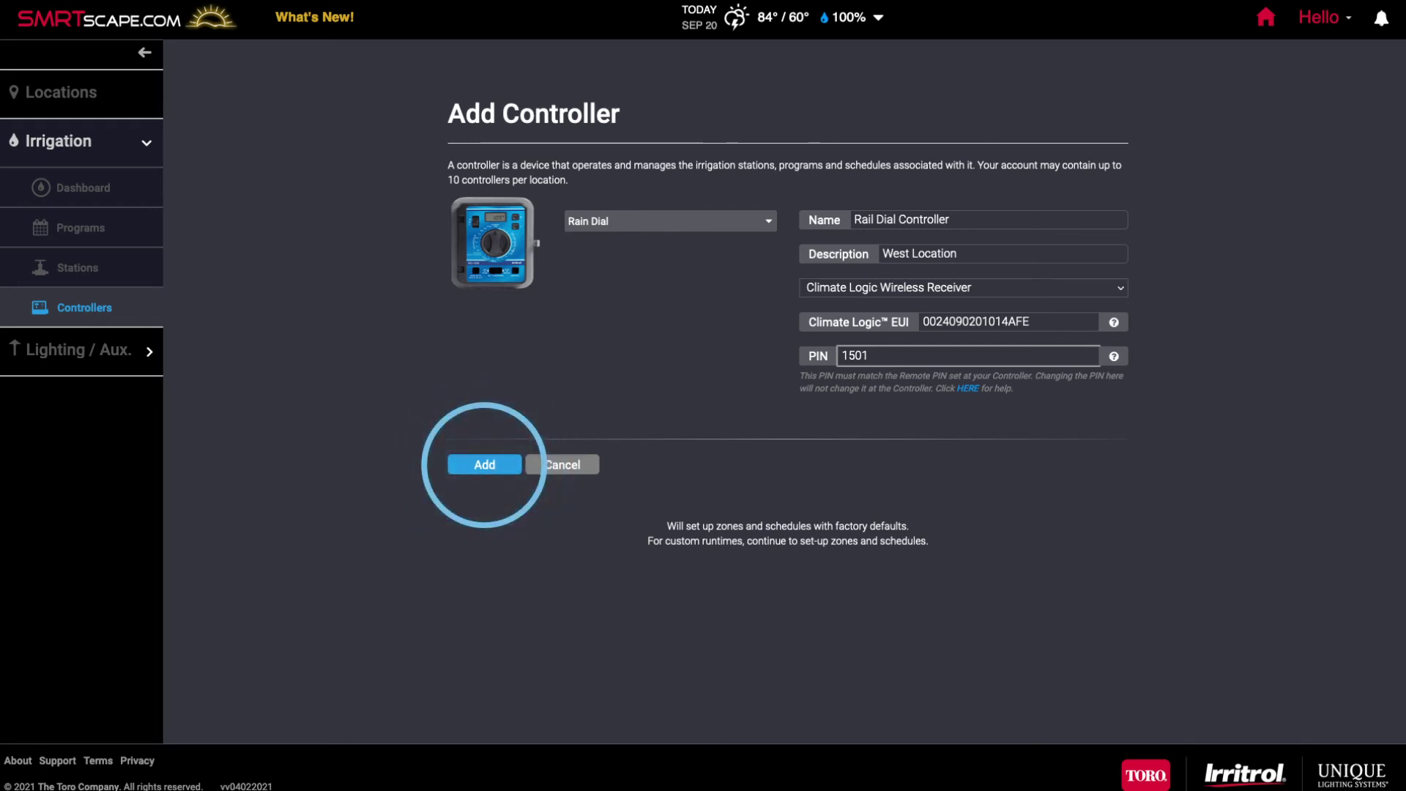
Add the Rail Dial Controller to Business Name Location 1's Controllers list
left_click(483, 465)
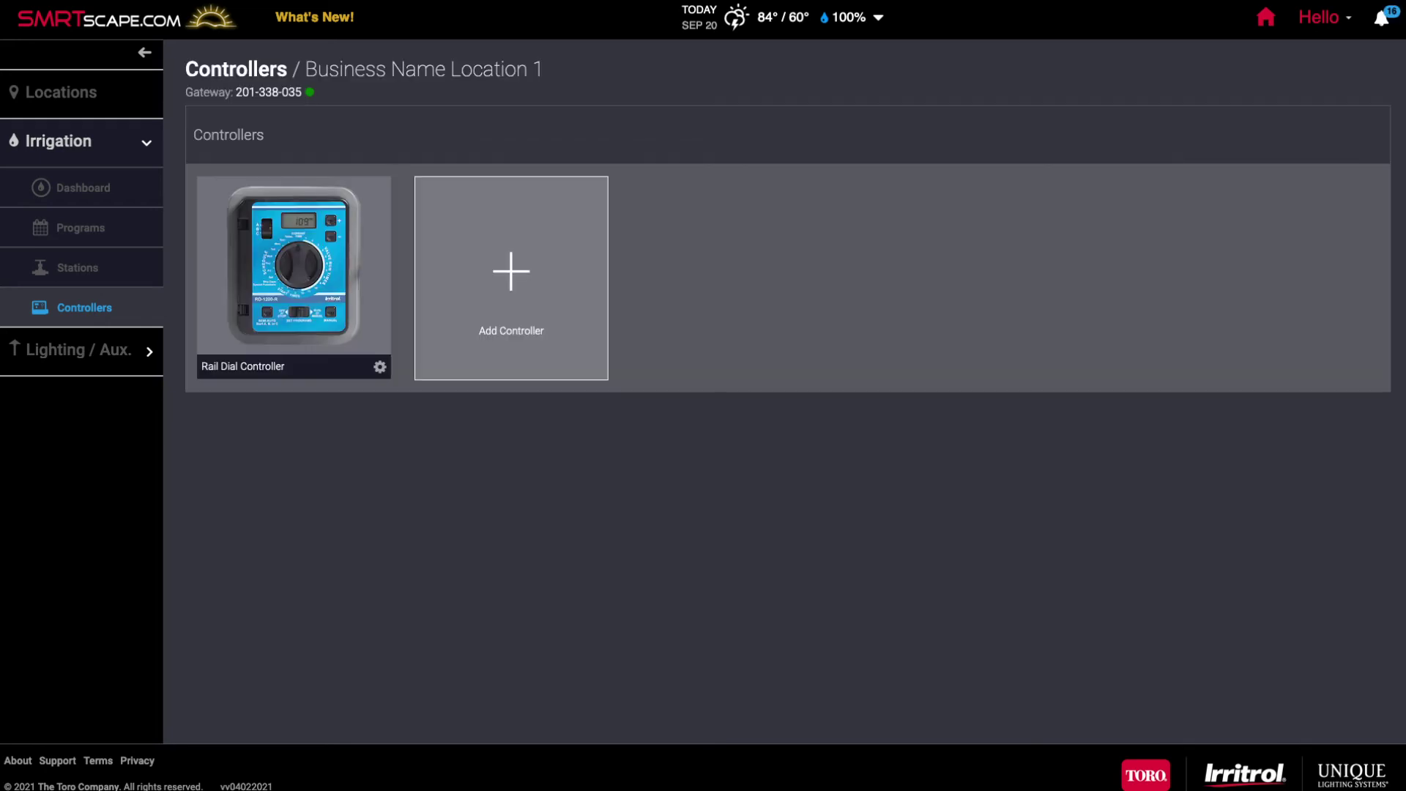